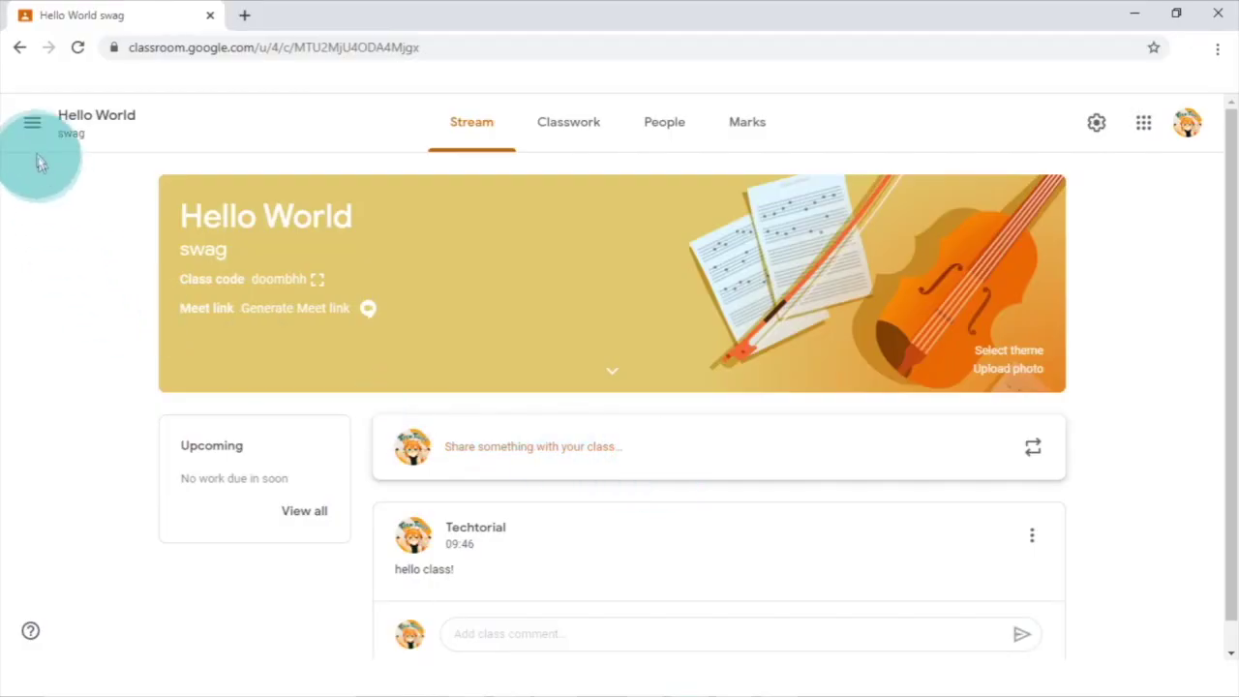
- Start creating a new class from the Classes page
{"action": "left_click", "coordinate": [33, 126]}
{"action": "left_click", "coordinate": [39, 145]}
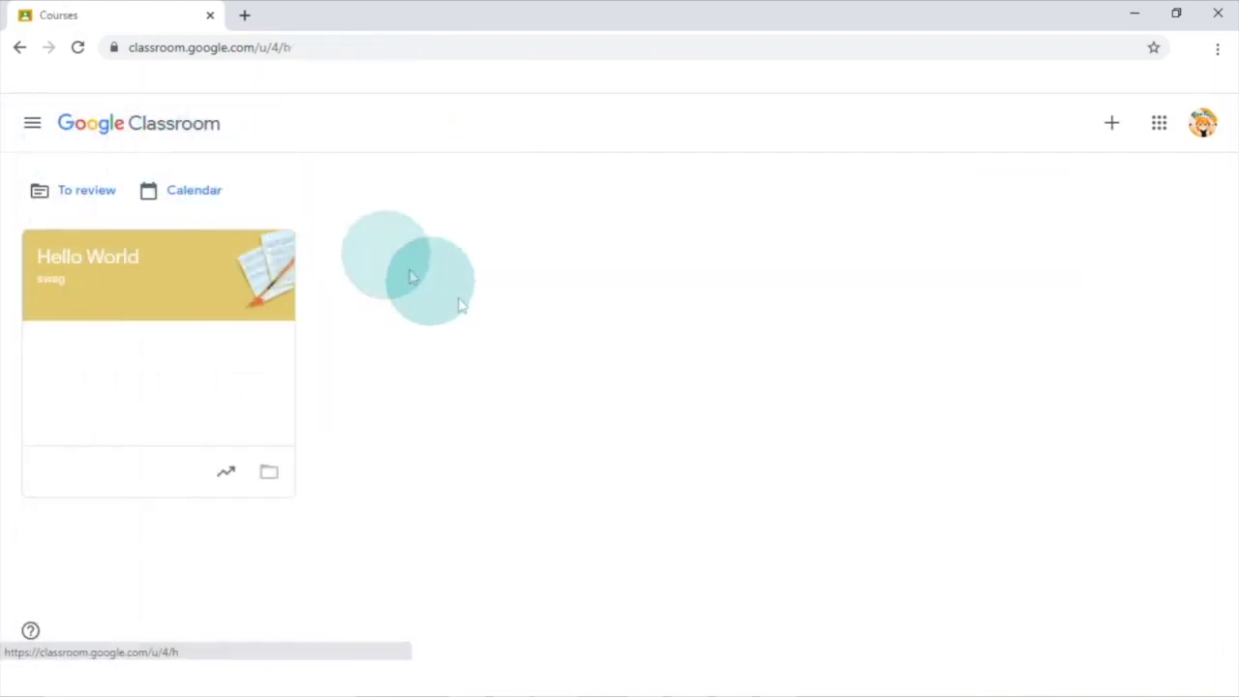
{"action": "left_click", "coordinate": [1110, 126]}
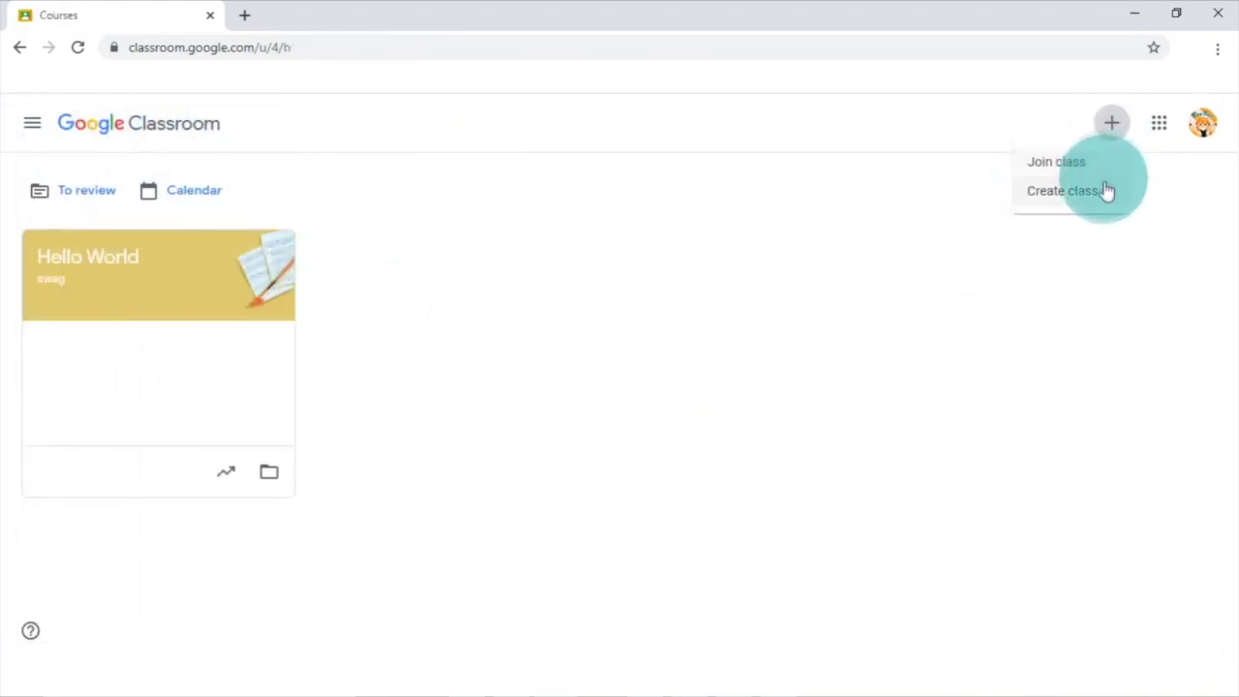
{"action": "left_click", "coordinate": [1108, 191]}
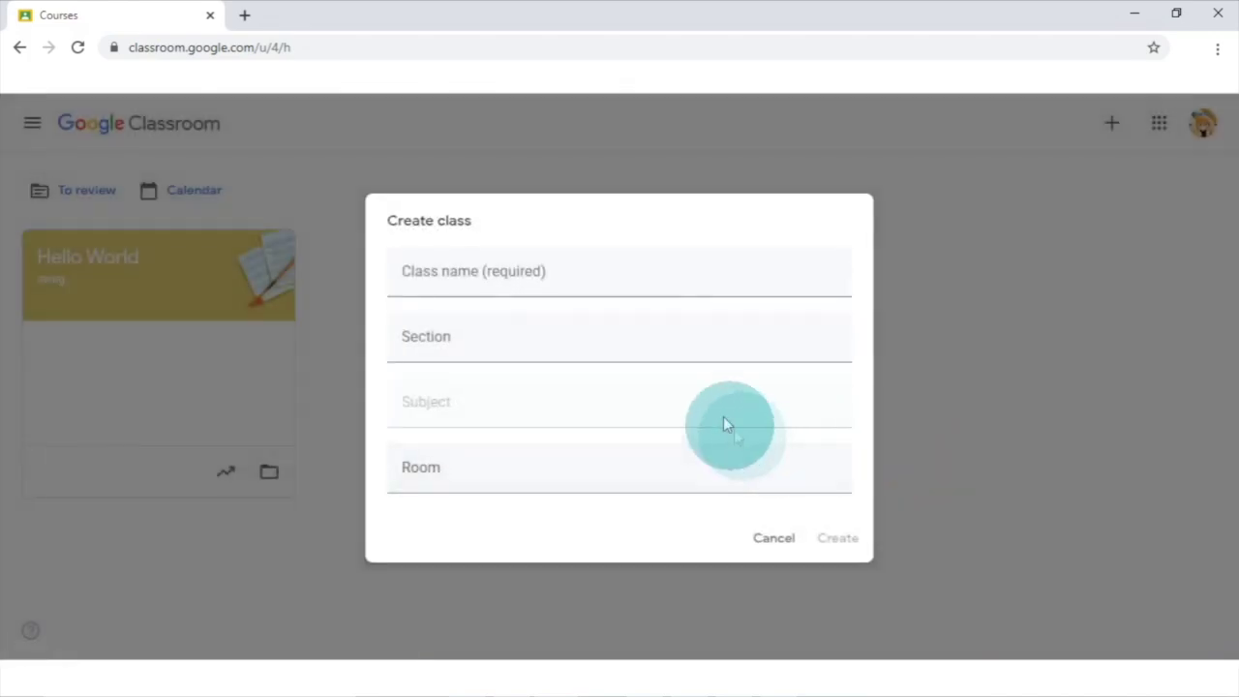
- Enter class name TECHTORIAL, section 'coolest section' and subject 'computer', moving on to Room
{"action": "left_click", "coordinate": [625, 287]}
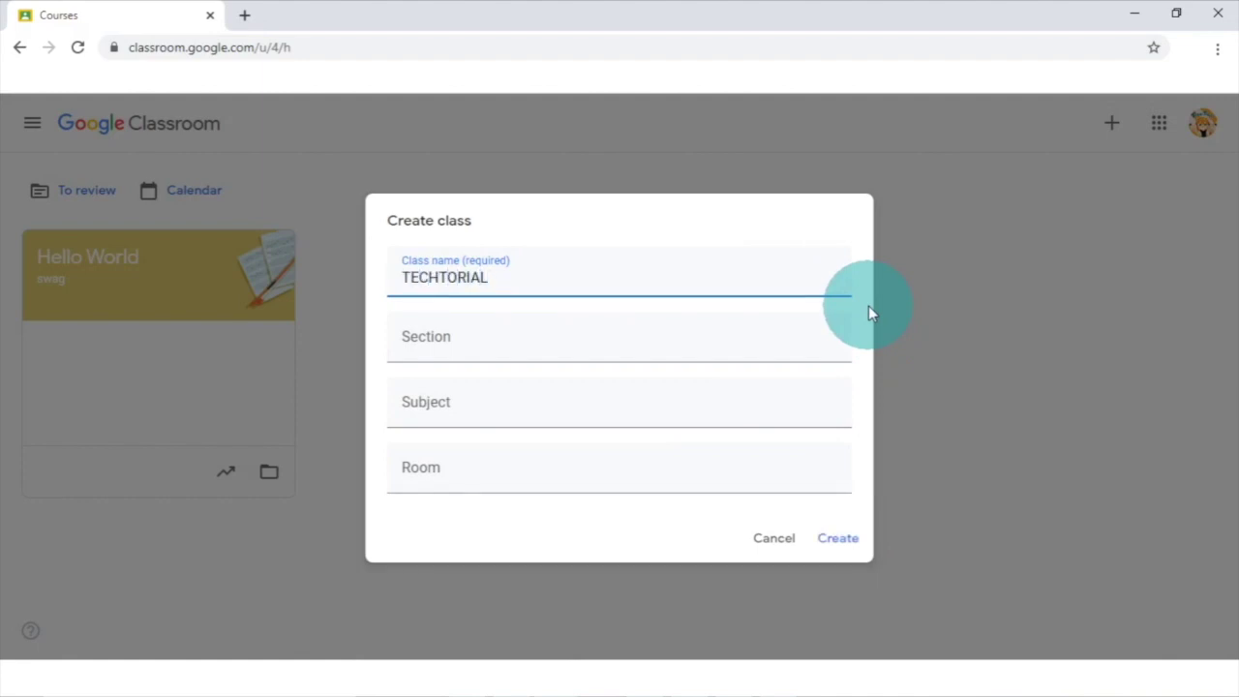
{"action": "key", "text": "Tab"}
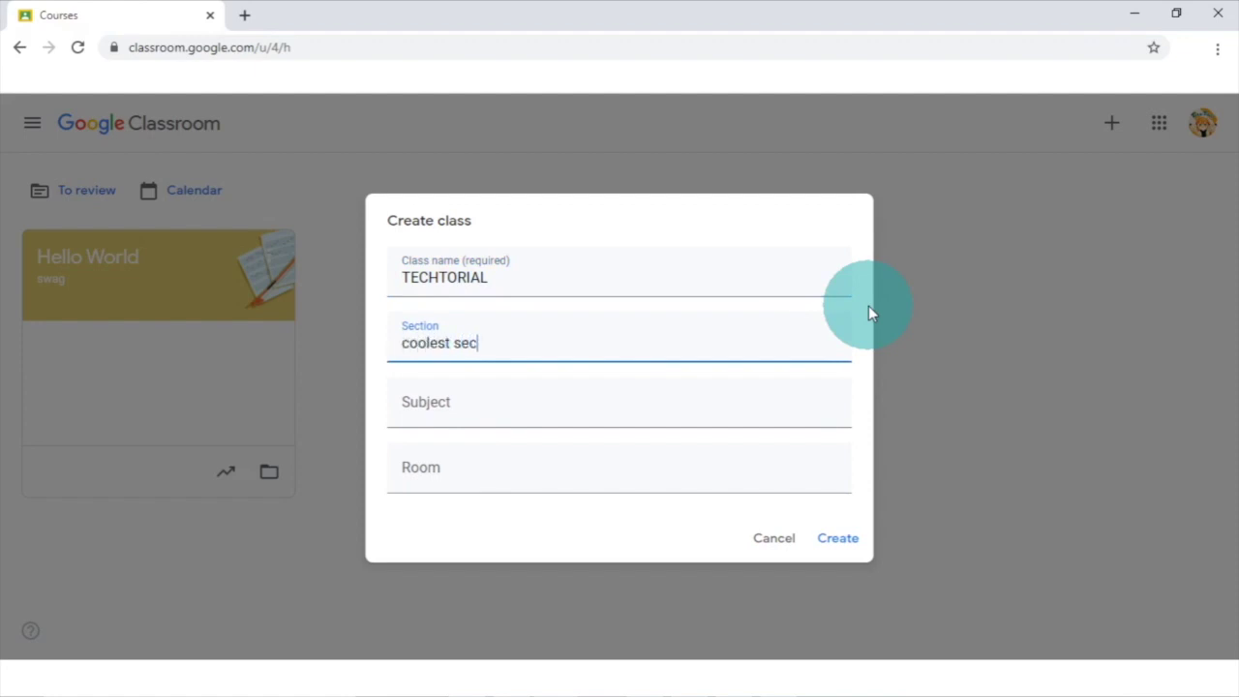
{"action": "type", "text": "coolest section"}
{"action": "key", "text": "Tab"}
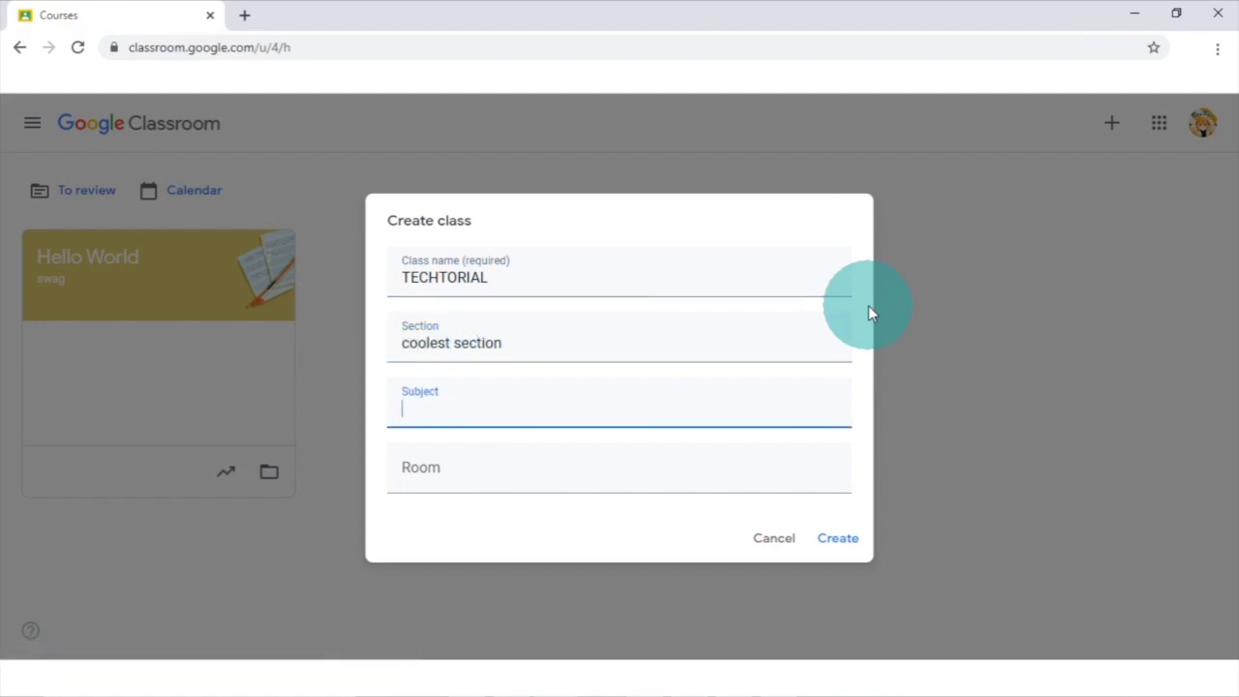
{"action": "type", "text": "computer"}
{"action": "key", "text": "Tab"}
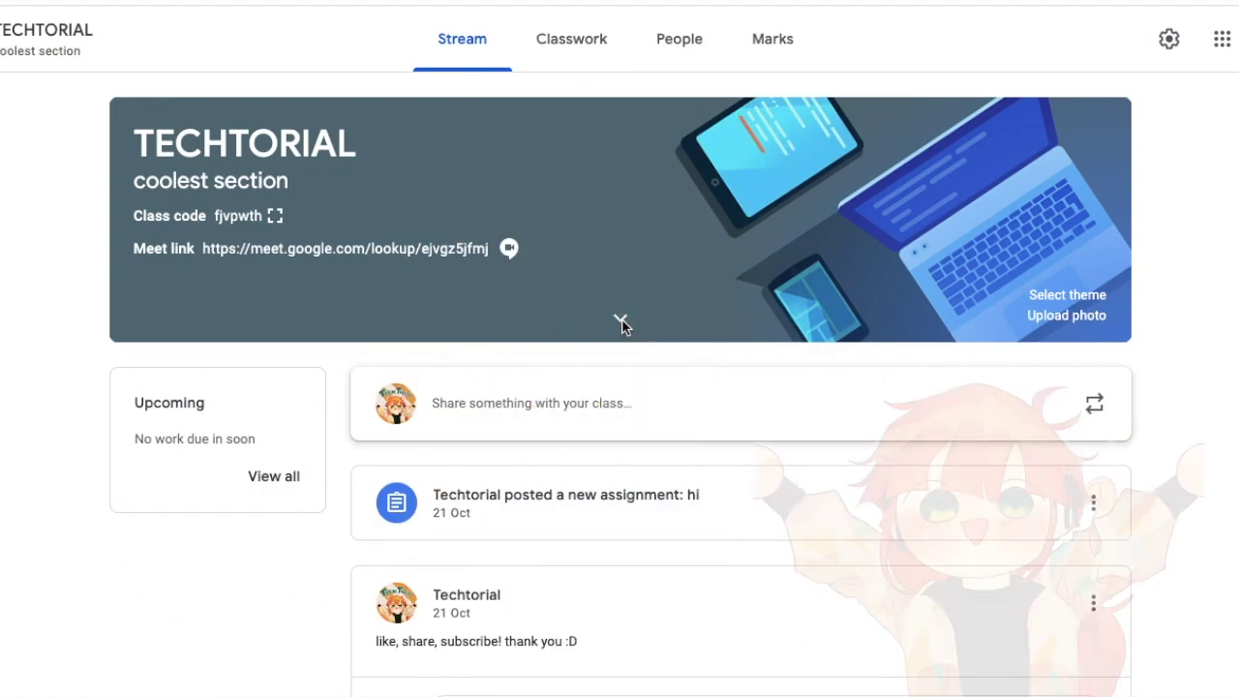
- Expand the TECHTORIAL banner to show its subject and room details, collapsing and re-expanding it
{"action": "left_click", "coordinate": [622, 322]}
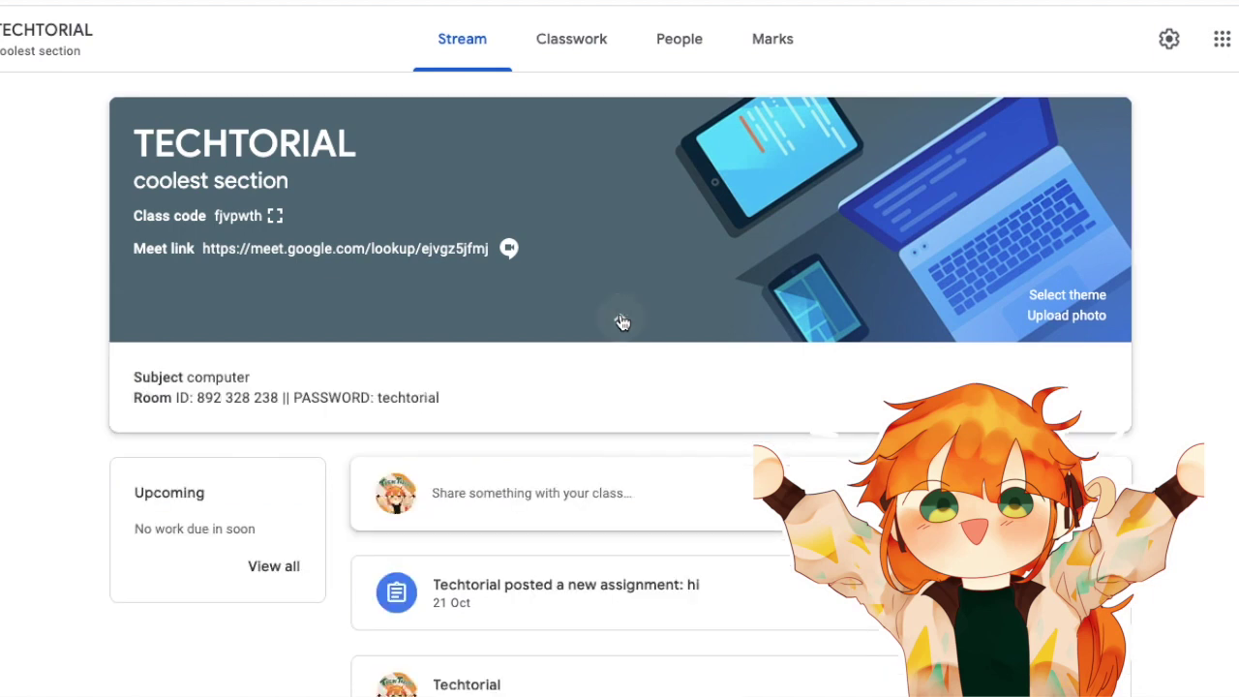
{"action": "left_click", "coordinate": [622, 321]}
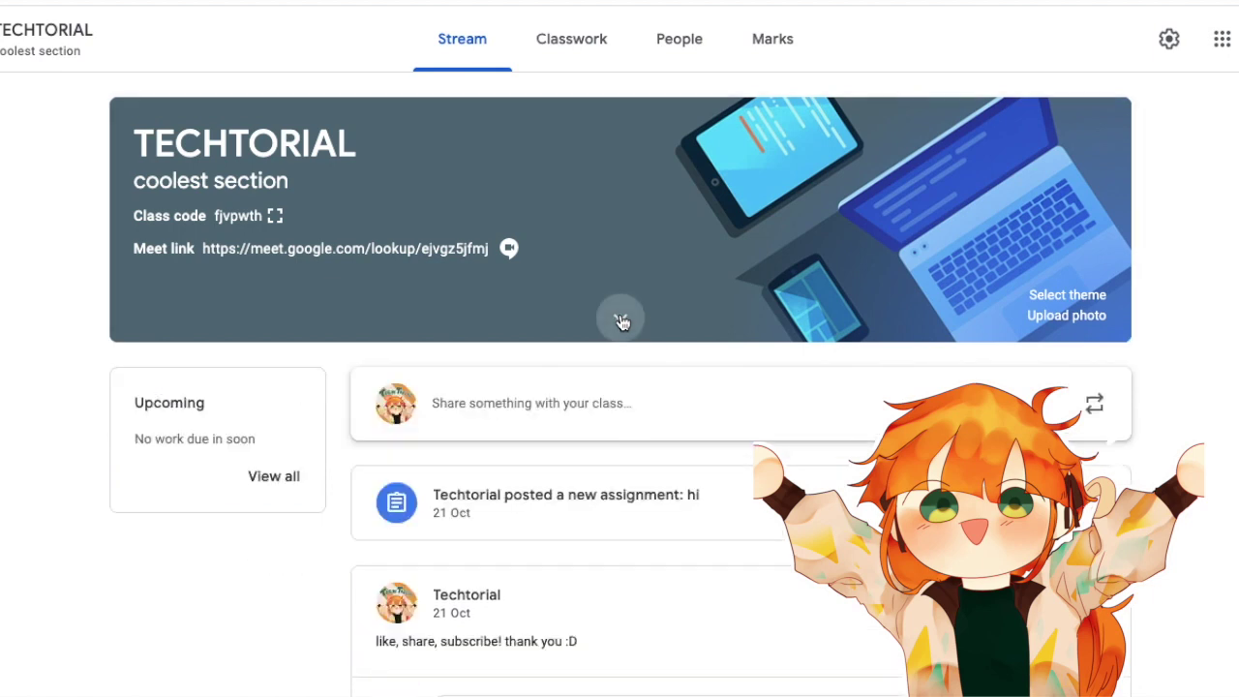
{"action": "left_click", "coordinate": [622, 321]}
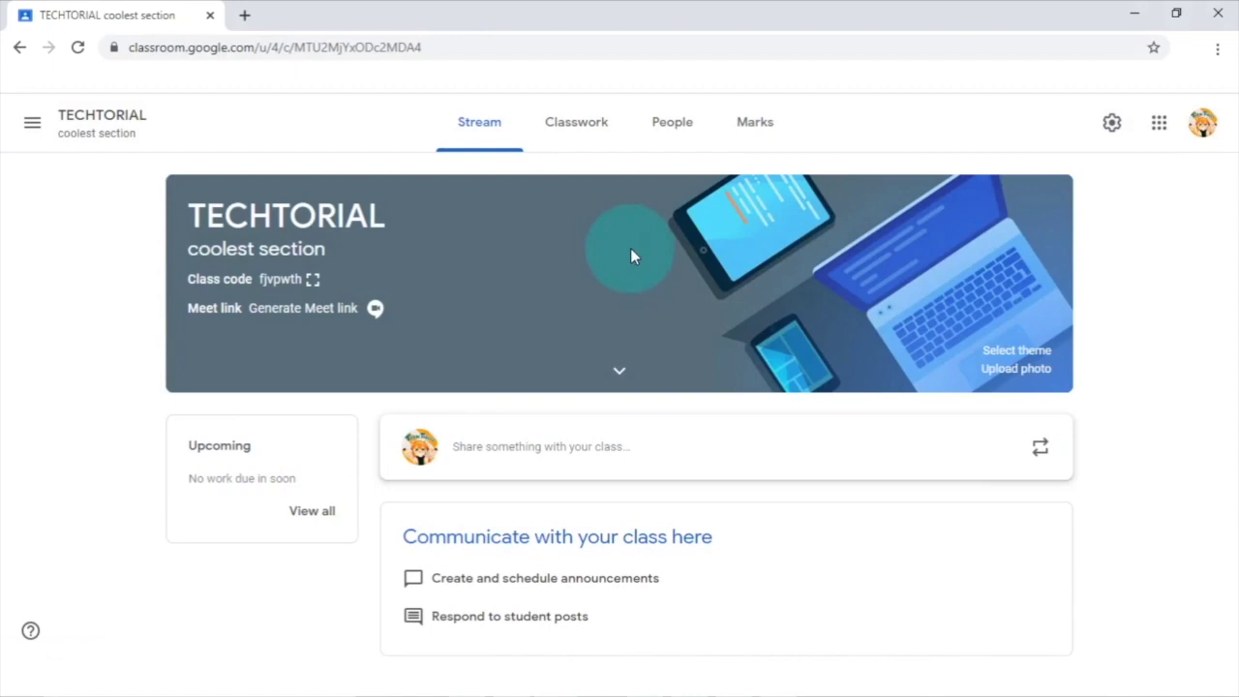
- Go to the People page and cancel the teacher invitation without inviting anyone
{"action": "left_click", "coordinate": [664, 138]}
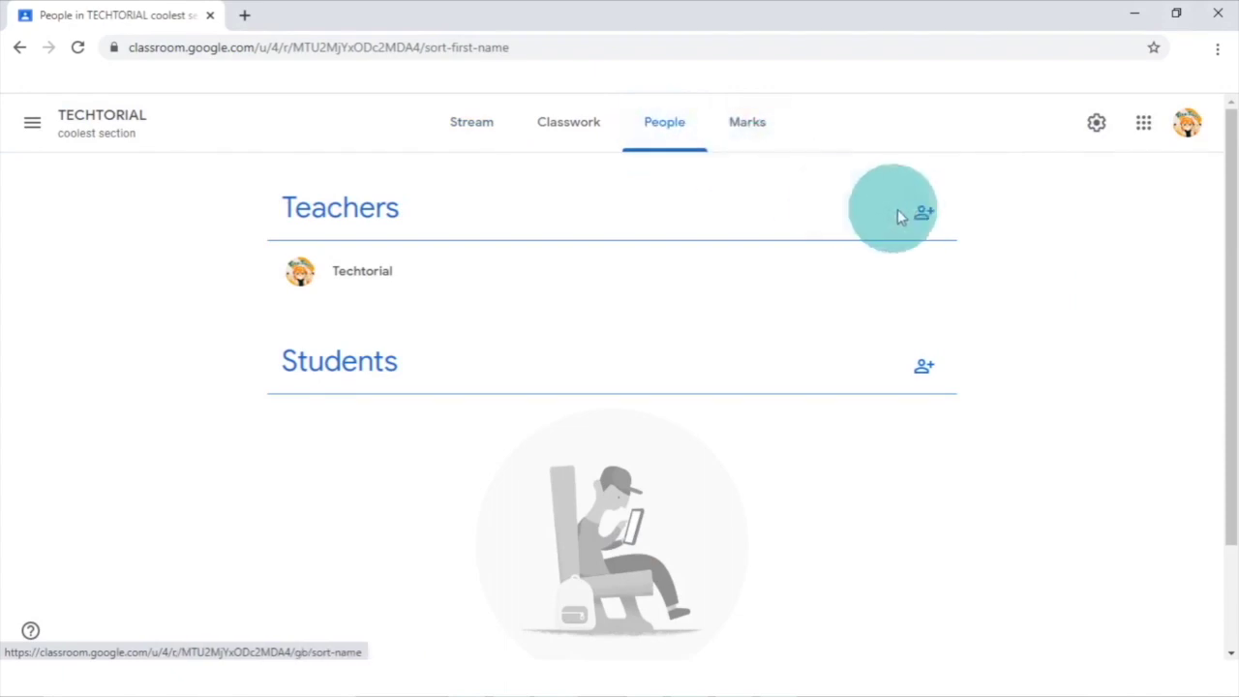
{"action": "left_click", "coordinate": [925, 215]}
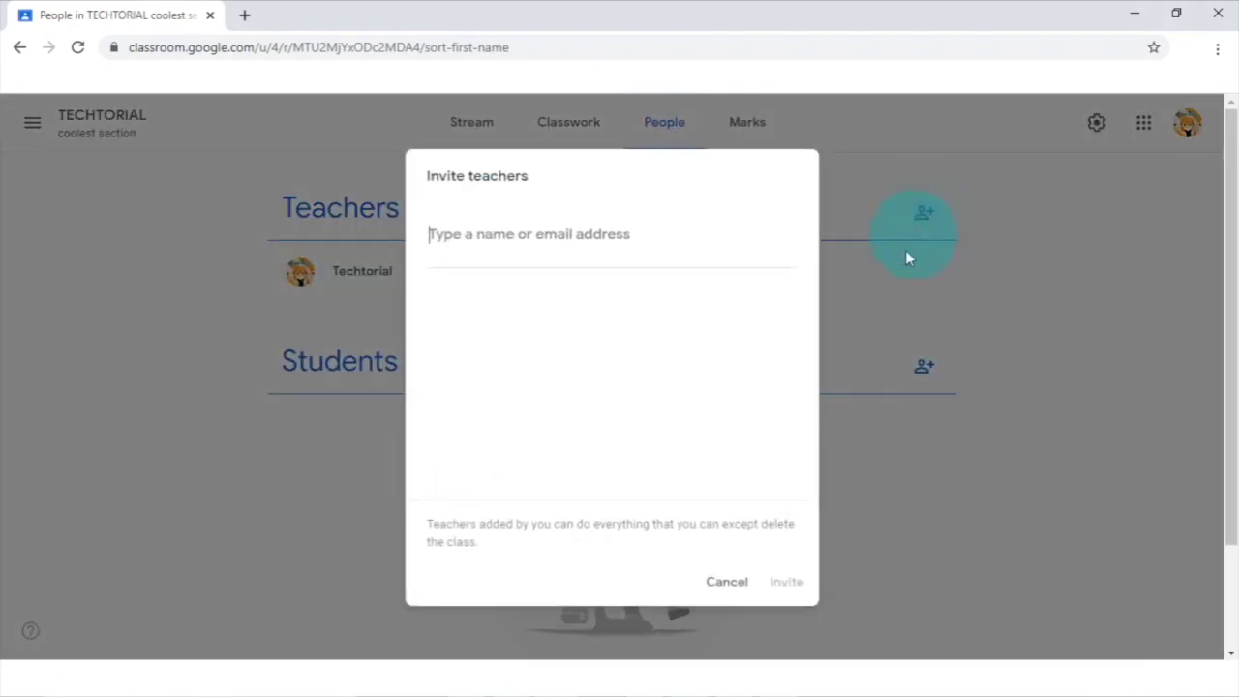
{"action": "left_click", "coordinate": [738, 571]}
- Enter a student's email address in the student invite, then clear it and cancel
{"action": "left_click", "coordinate": [928, 368]}
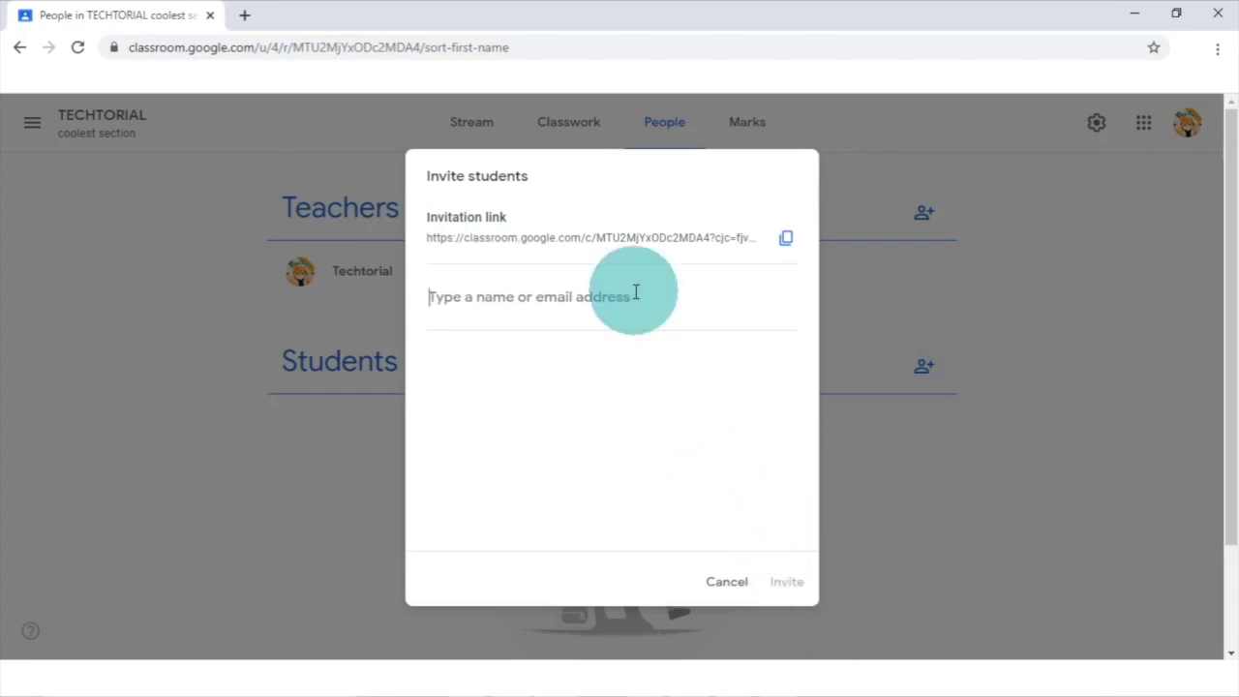
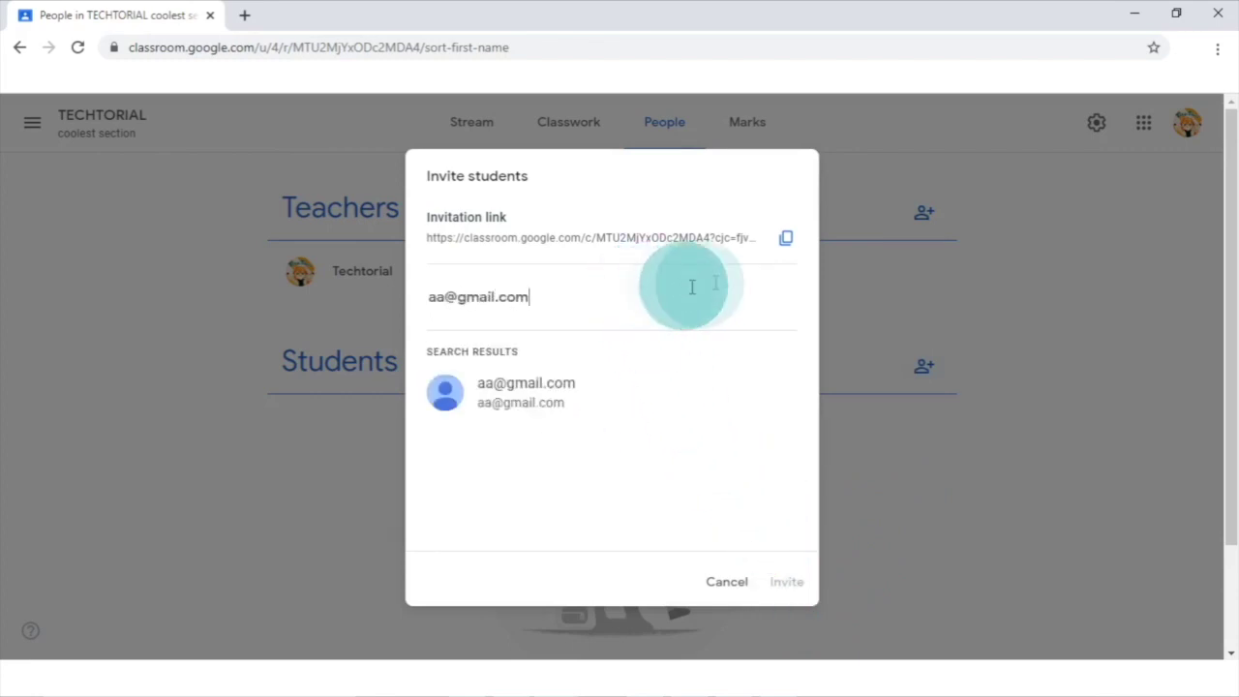
{"action": "left_click_drag", "start_coordinate": [627, 308], "coordinate": [202, 352]}
{"action": "key", "text": "BackSpace"}
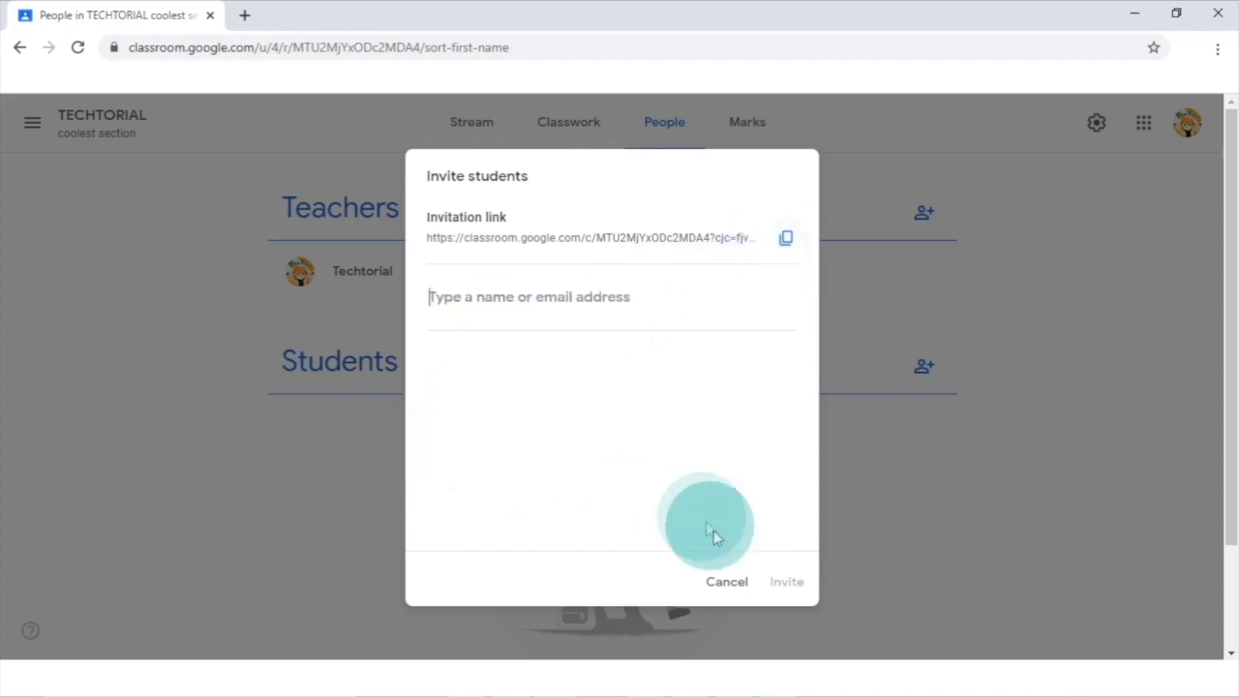
{"action": "left_click", "coordinate": [726, 581]}
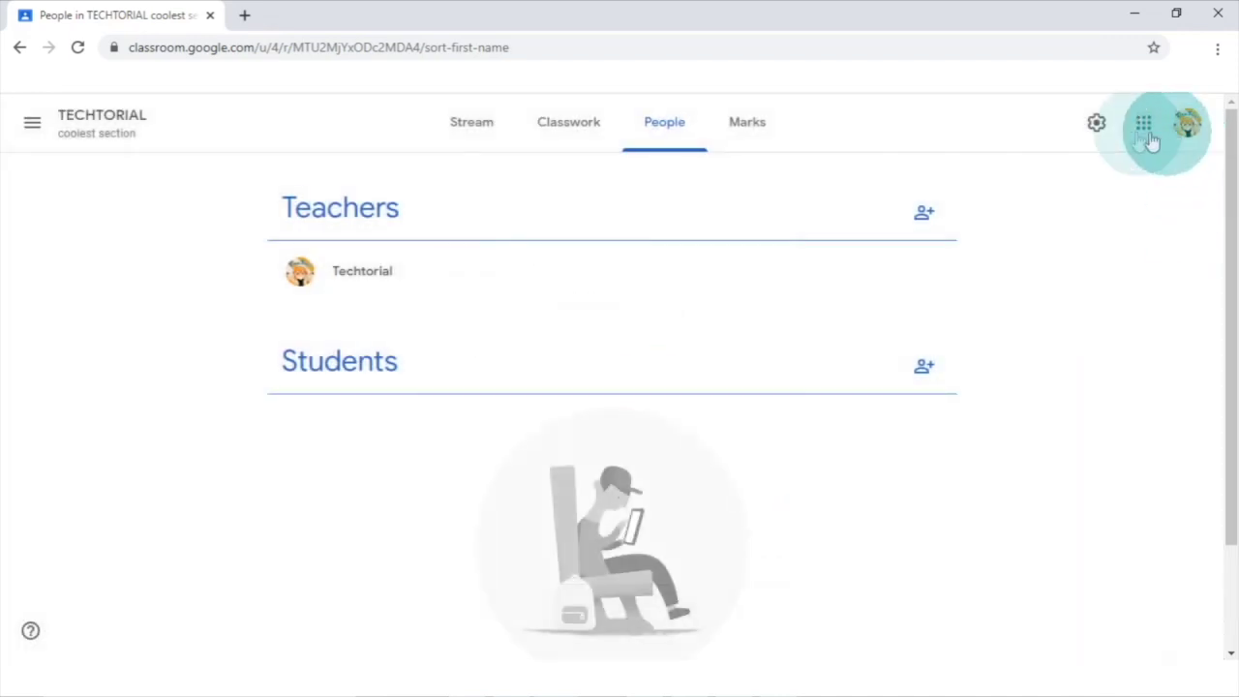
- Copy the class invitation link in settings, select the class code, and leave invite codes enabled
{"action": "left_click", "coordinate": [1094, 126]}
{"action": "scroll", "coordinate": [959, 368], "scroll_direction": "down", "scroll_amount": 2}
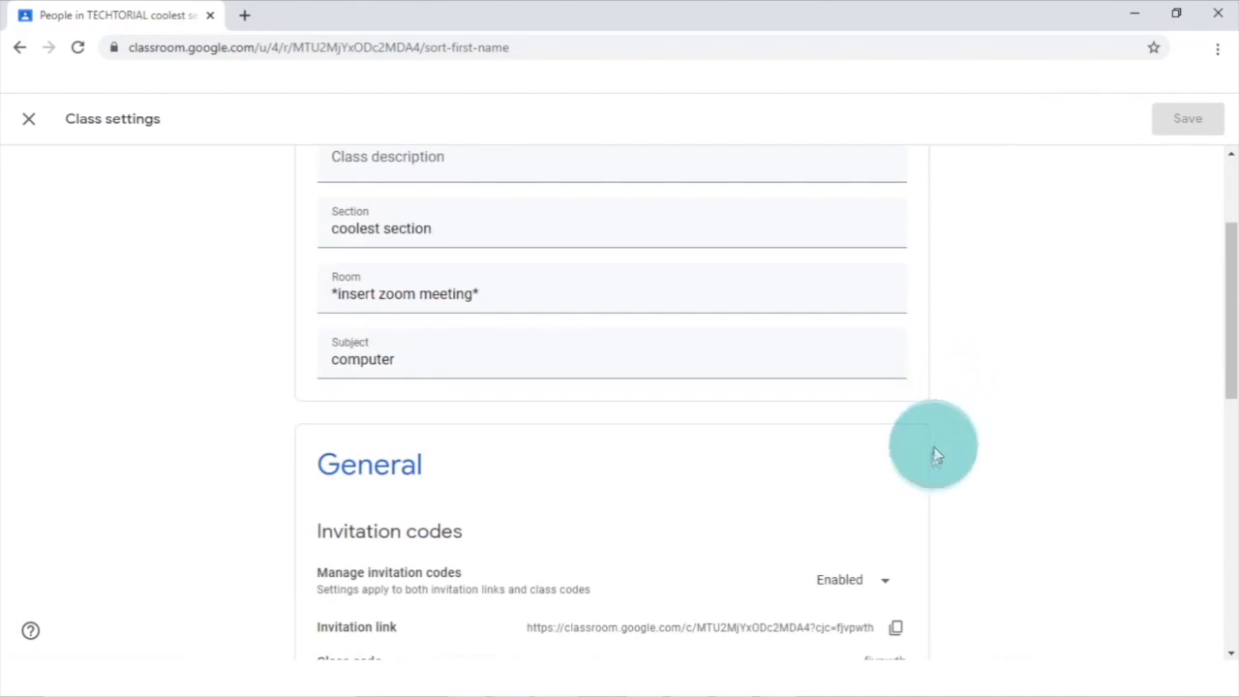
{"action": "scroll", "coordinate": [925, 465], "scroll_direction": "down", "scroll_amount": 3}
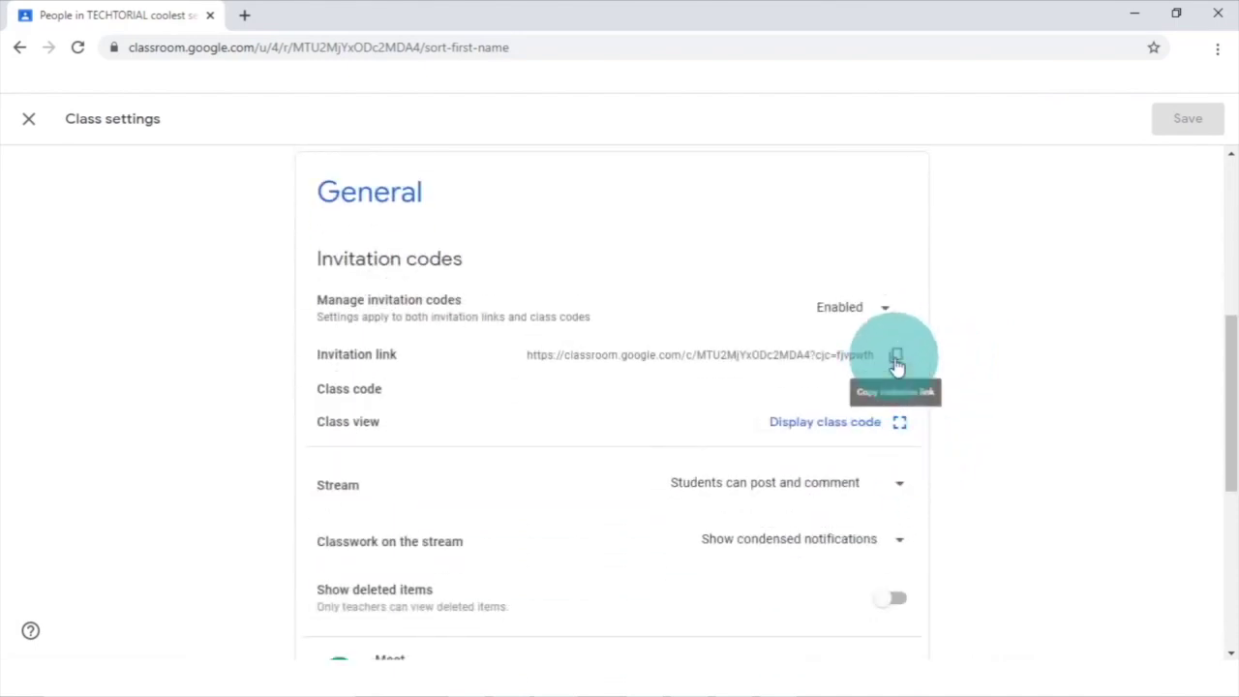
{"action": "left_click", "coordinate": [896, 355]}
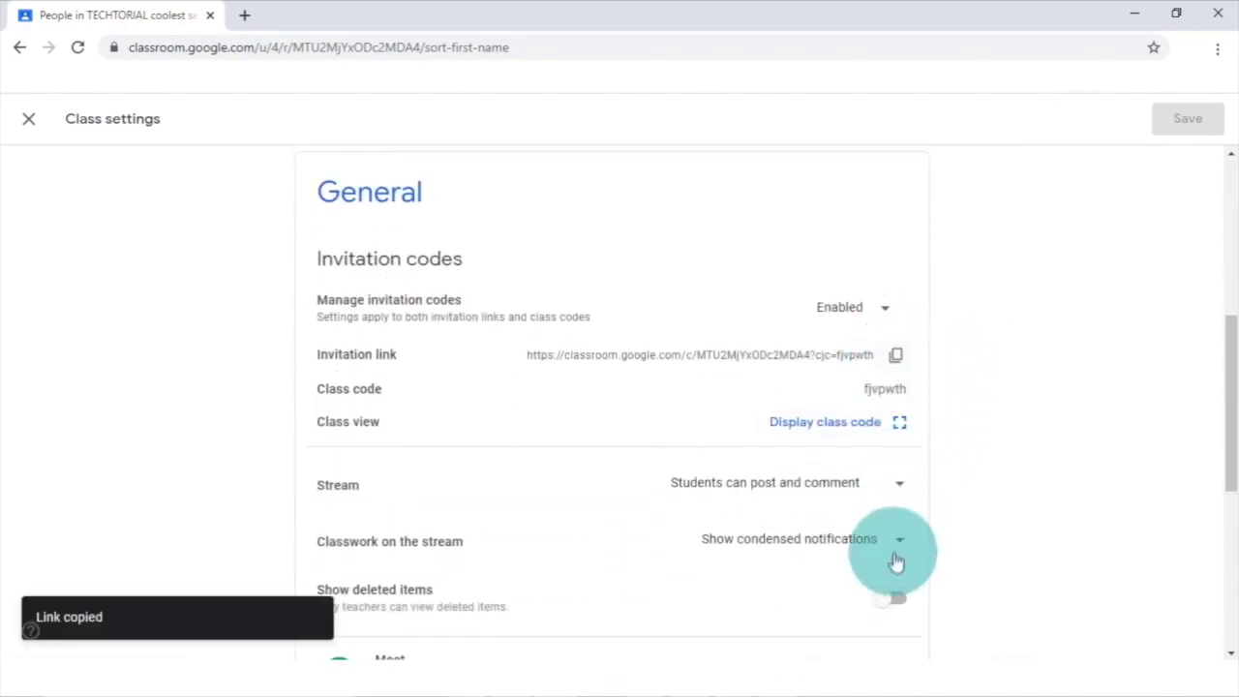
{"action": "double_click", "coordinate": [883, 390]}
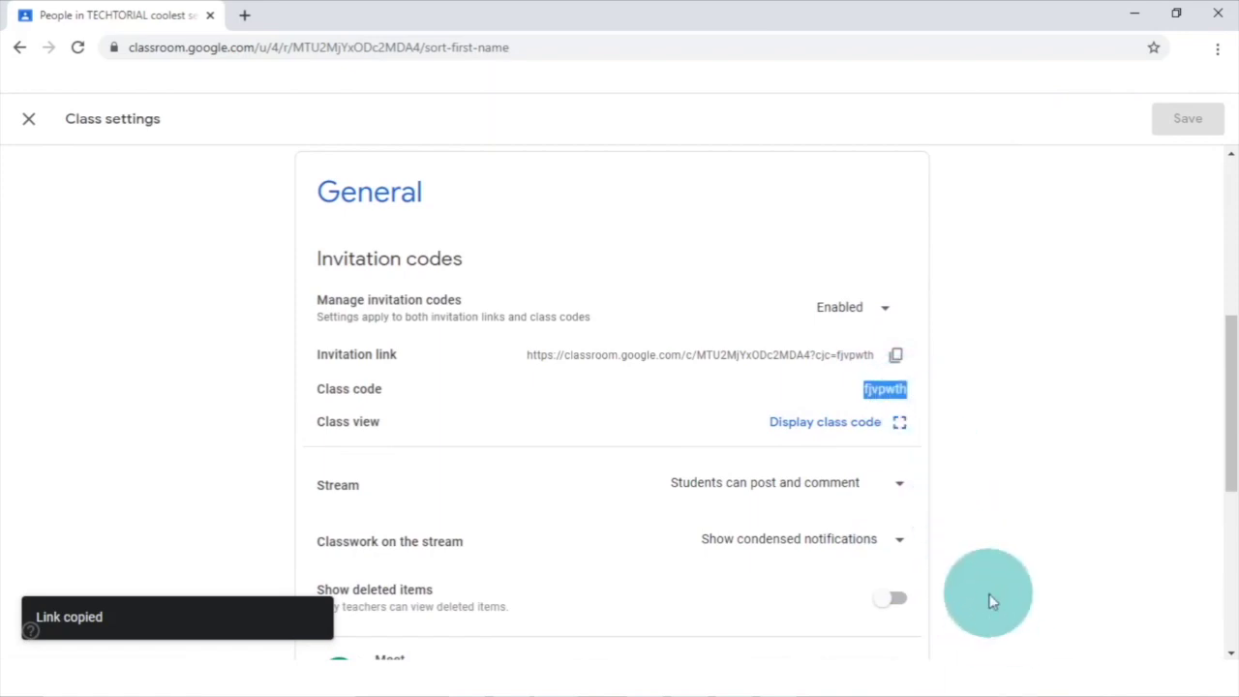
{"action": "left_click", "coordinate": [847, 326]}
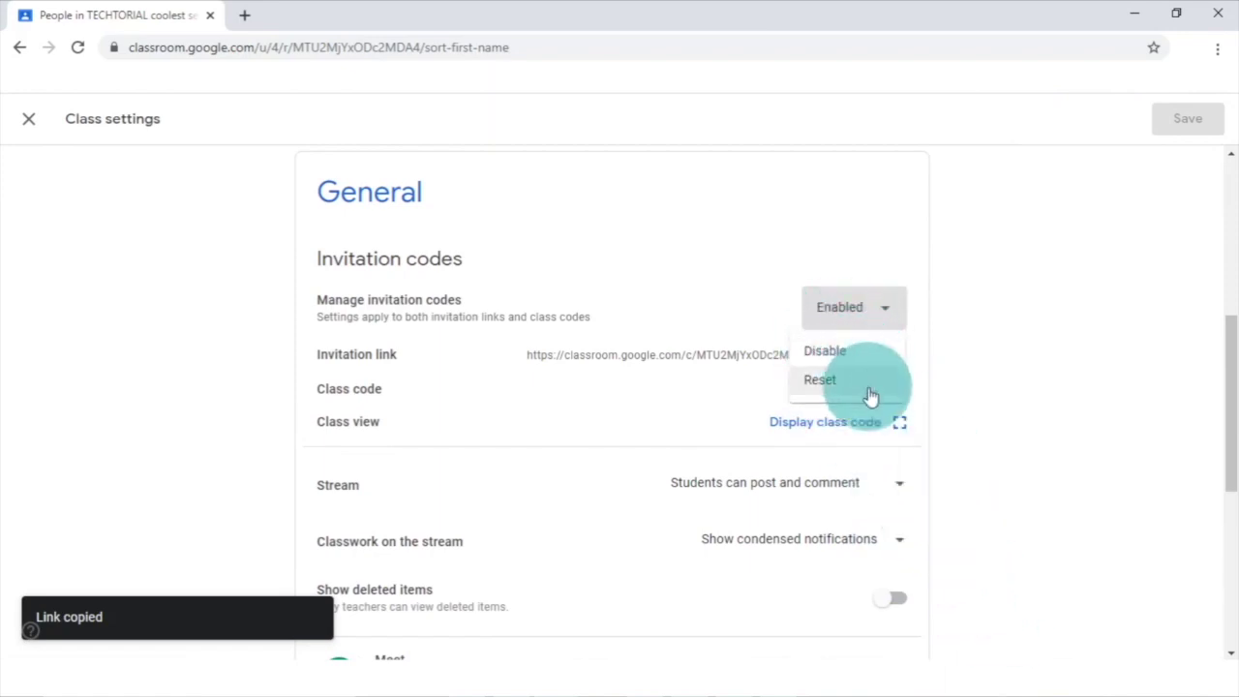
{"action": "left_click", "coordinate": [870, 326]}
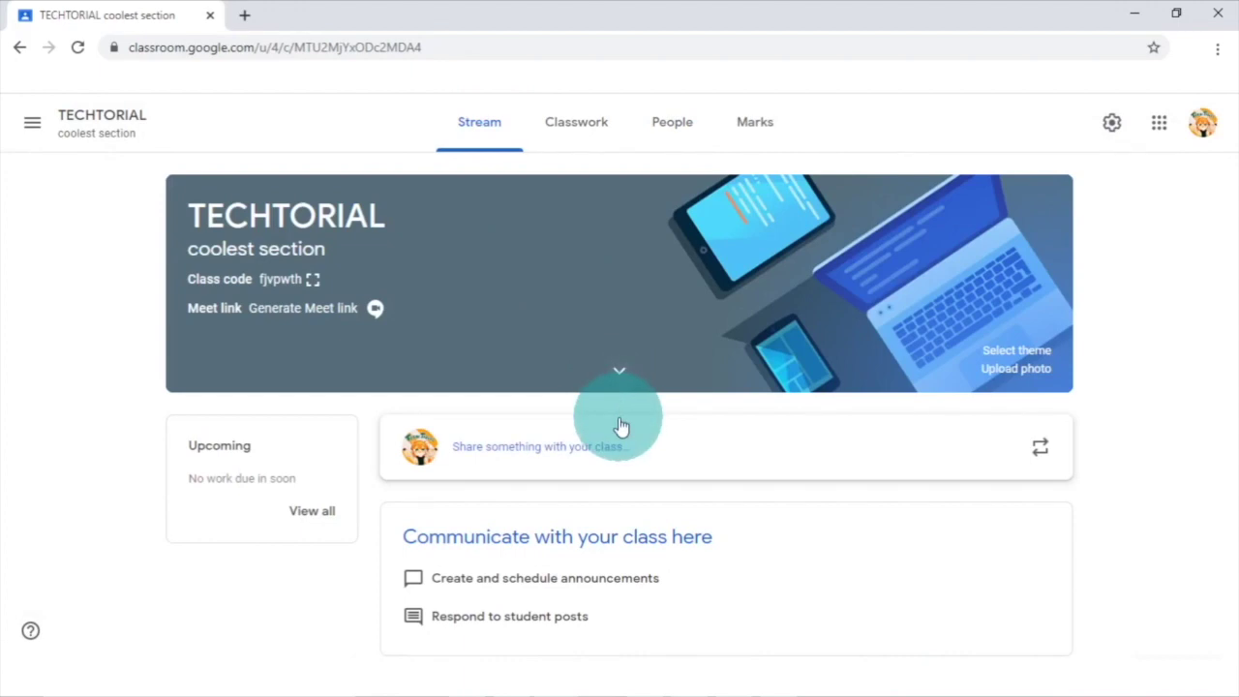
{"action": "left_click", "coordinate": [1000, 350]}
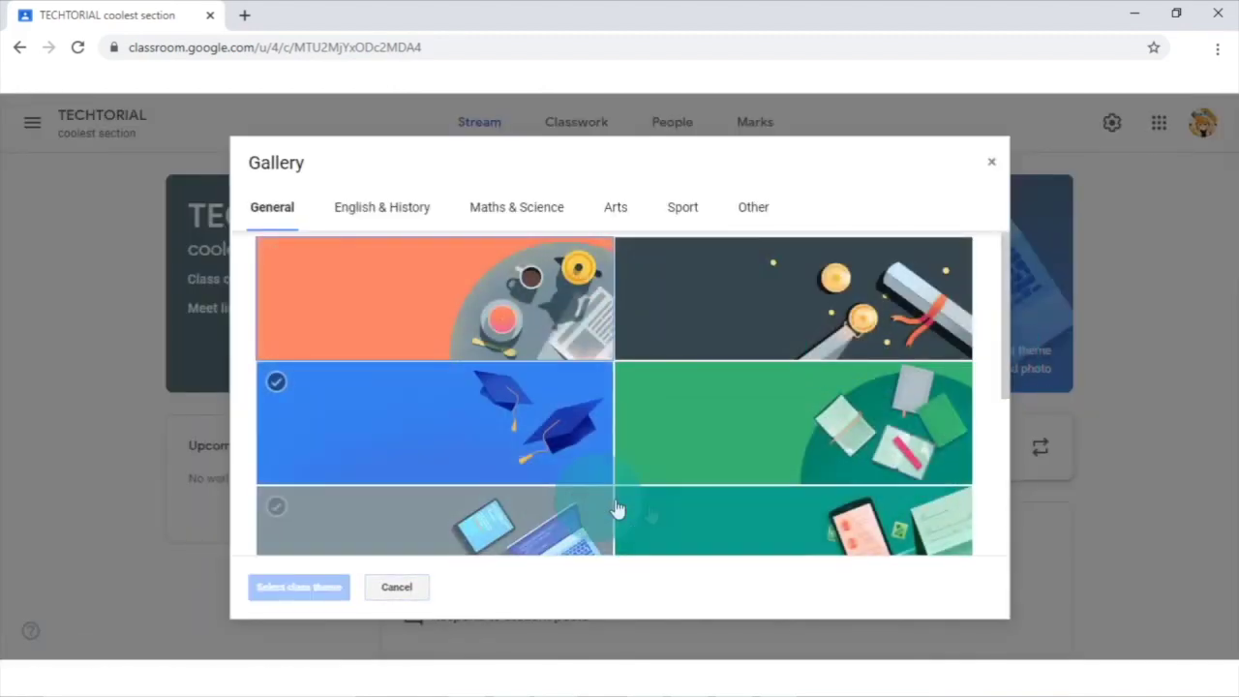
{"action": "scroll", "coordinate": [819, 475], "scroll_direction": "down", "scroll_amount": 1}
{"action": "left_click", "coordinate": [976, 229]}
{"action": "left_click", "coordinate": [991, 163]}
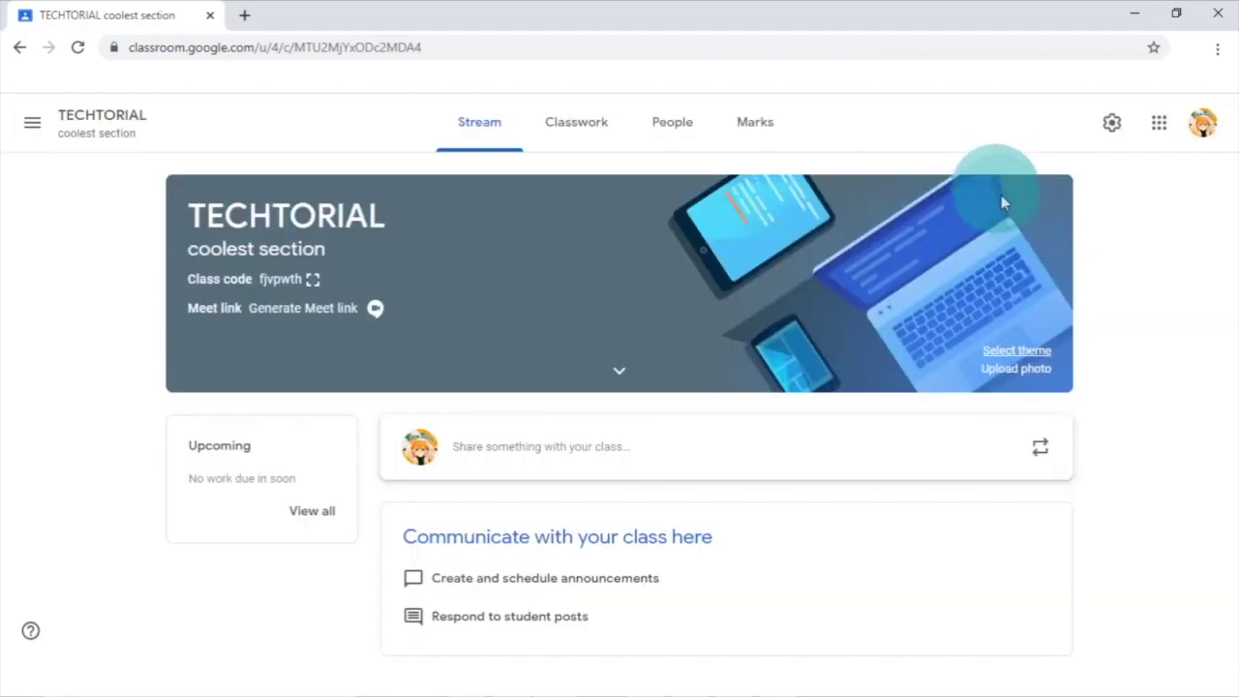
{"action": "left_click", "coordinate": [1010, 369]}
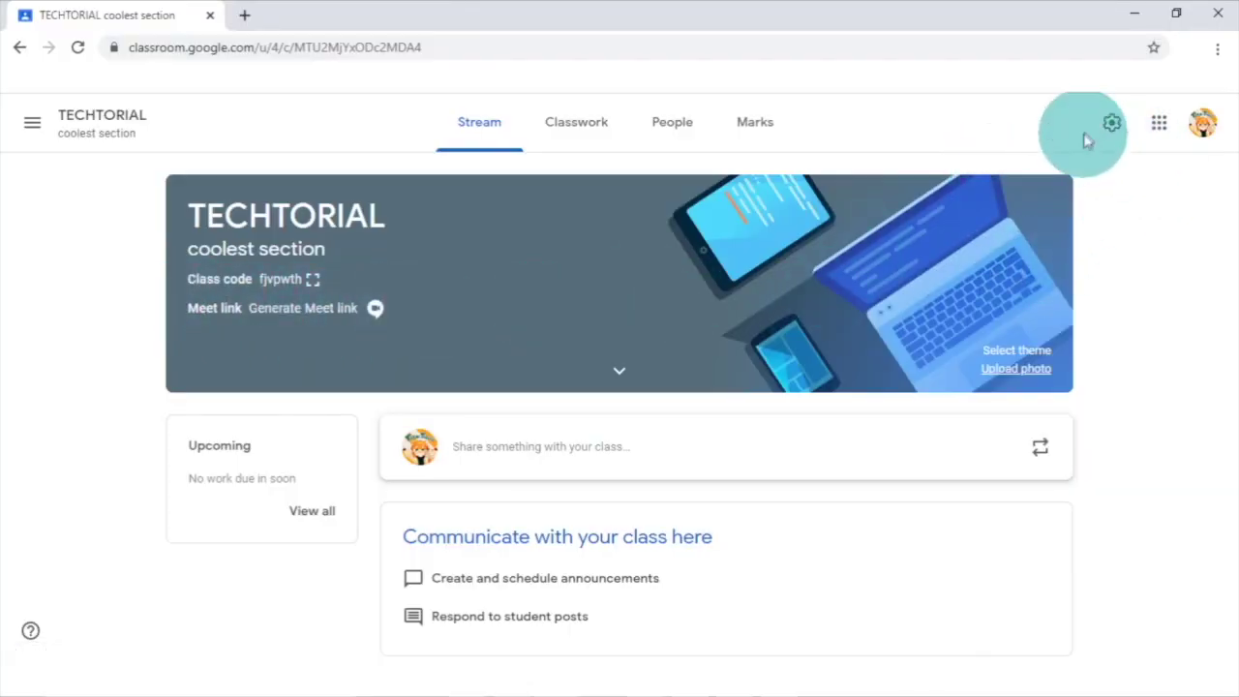
- Generate a Meet link in class settings, leaving its options unchanged
{"action": "left_click", "coordinate": [1115, 127]}
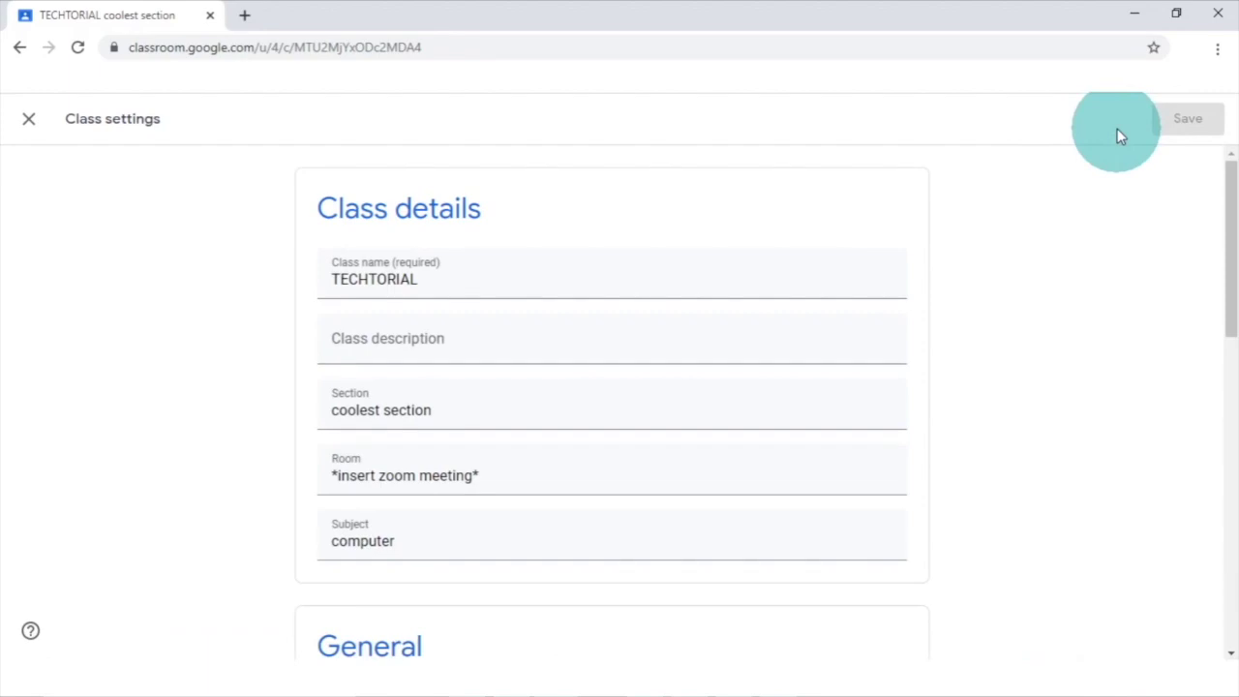
{"action": "scroll", "coordinate": [517, 479], "scroll_direction": "down", "scroll_amount": 3}
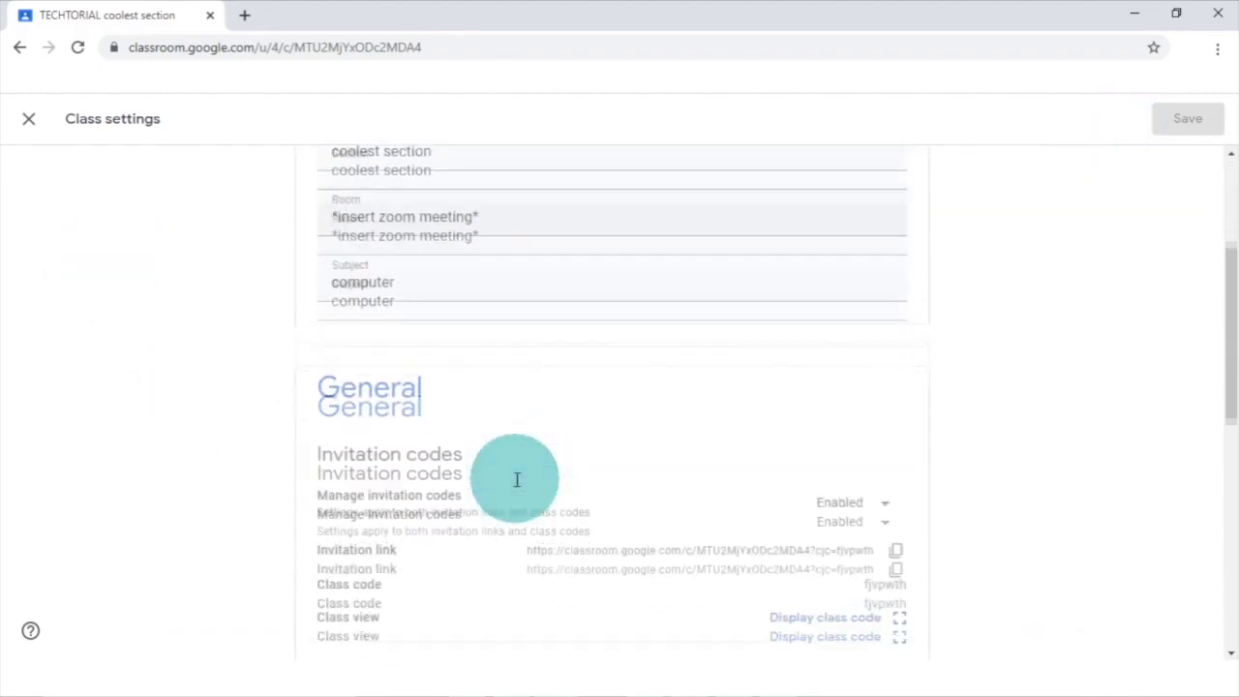
{"action": "scroll", "coordinate": [517, 479], "scroll_direction": "down", "scroll_amount": 10}
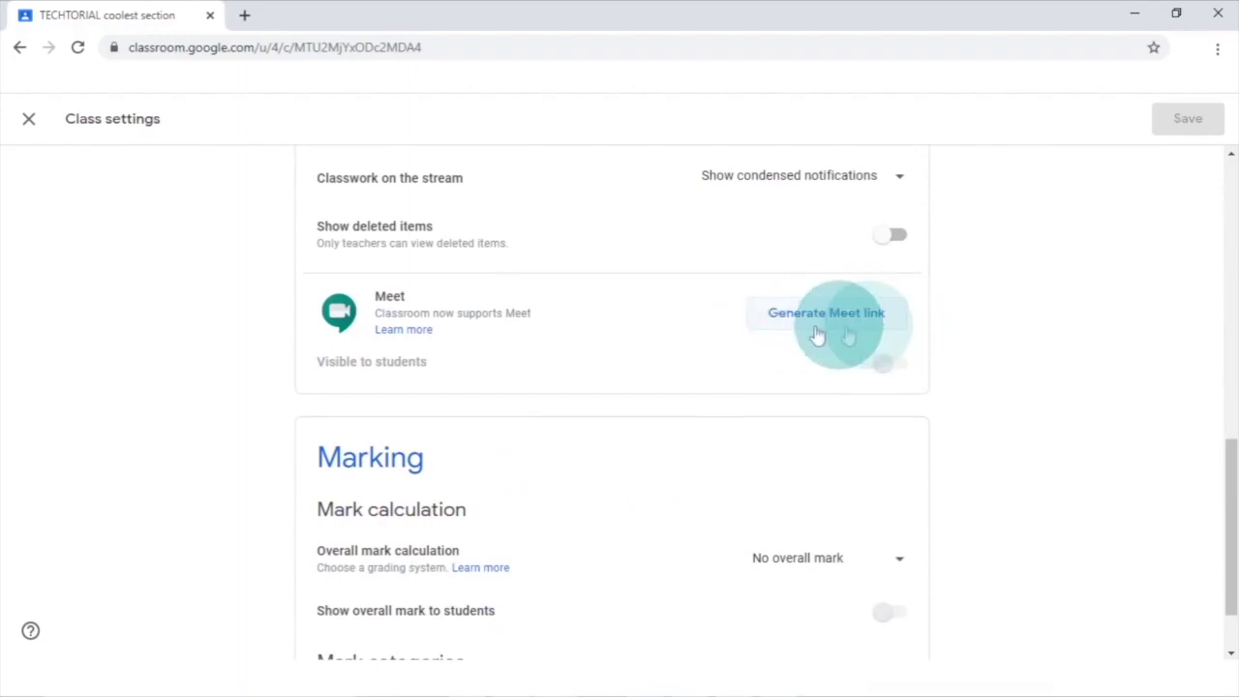
{"action": "left_click", "coordinate": [883, 322]}
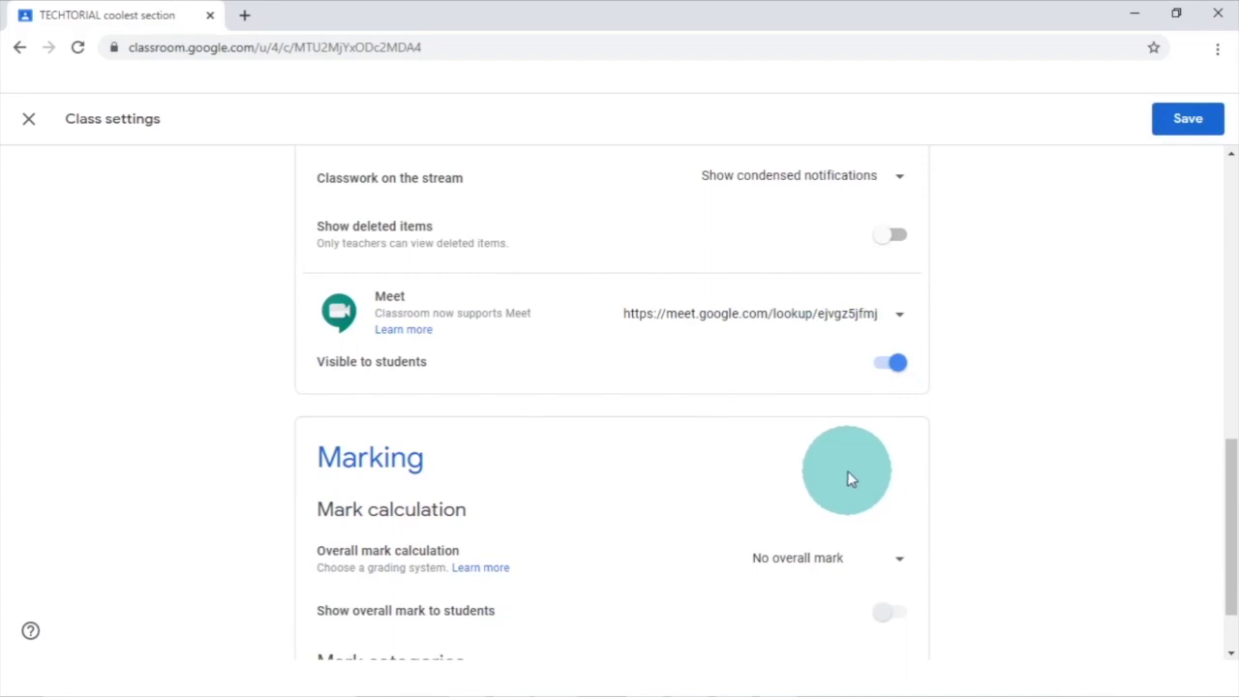
{"action": "left_click", "coordinate": [905, 316]}
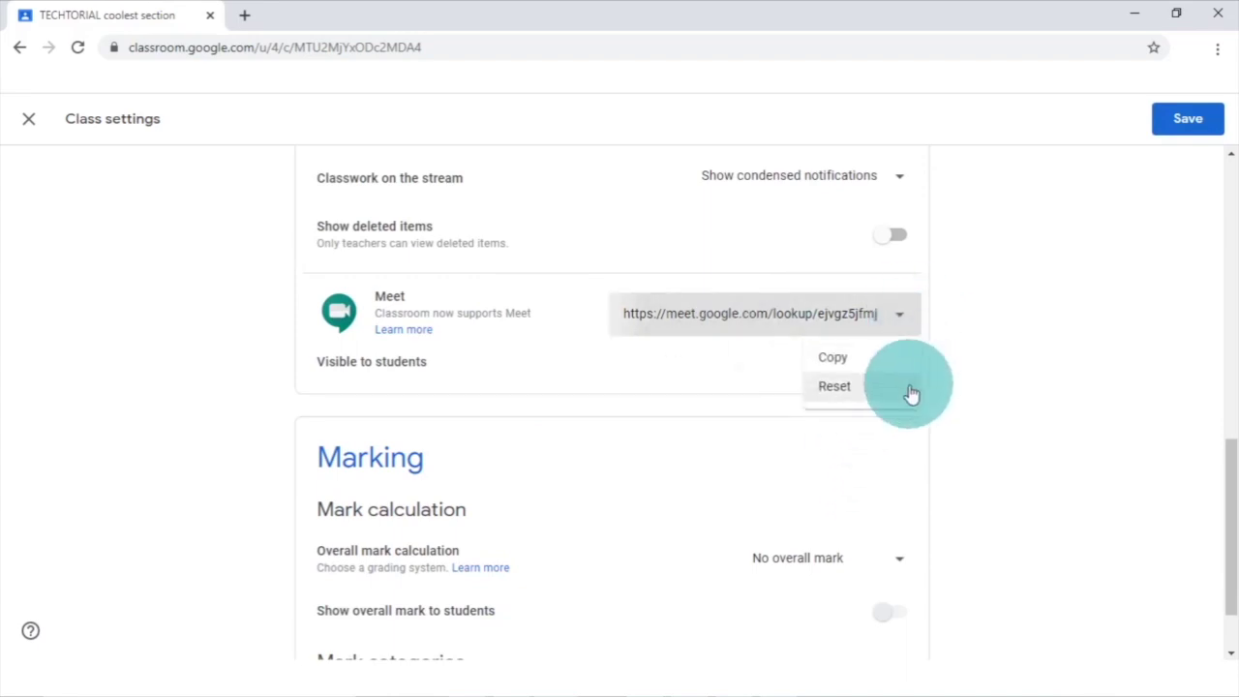
{"action": "left_click", "coordinate": [905, 311]}
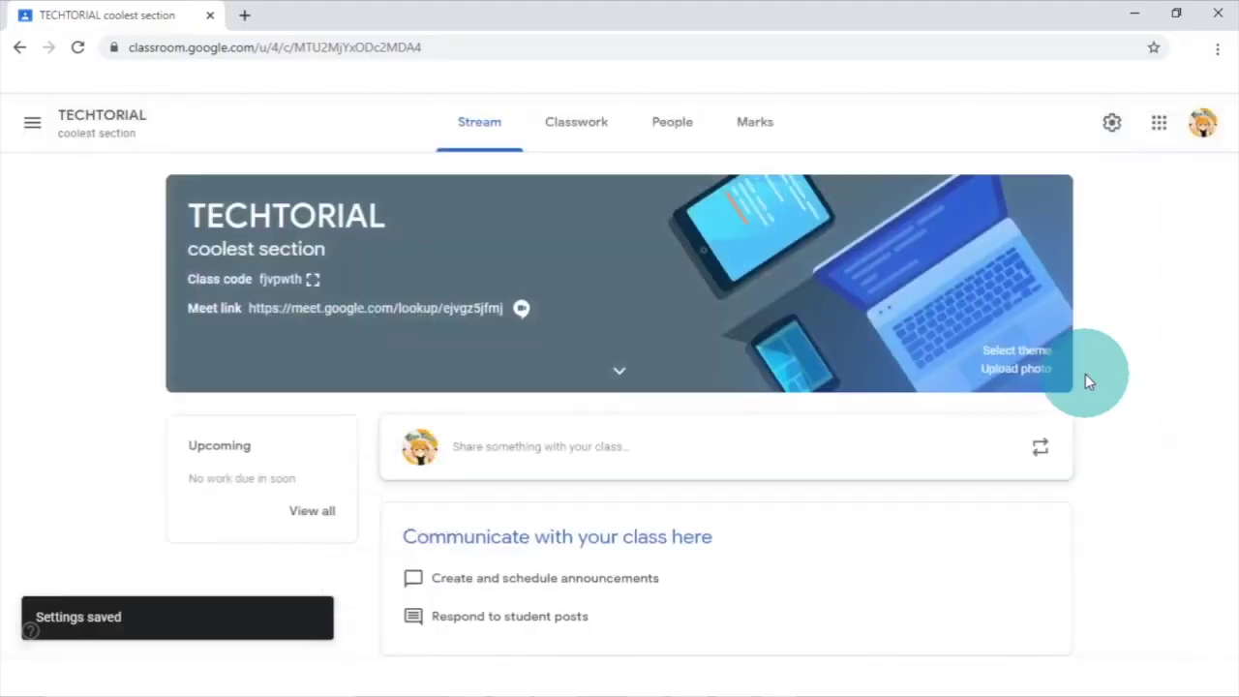
- Keep the stream at 'Students can post and comment' and view the classwork-on-stream choices
{"action": "left_click", "coordinate": [1111, 126]}
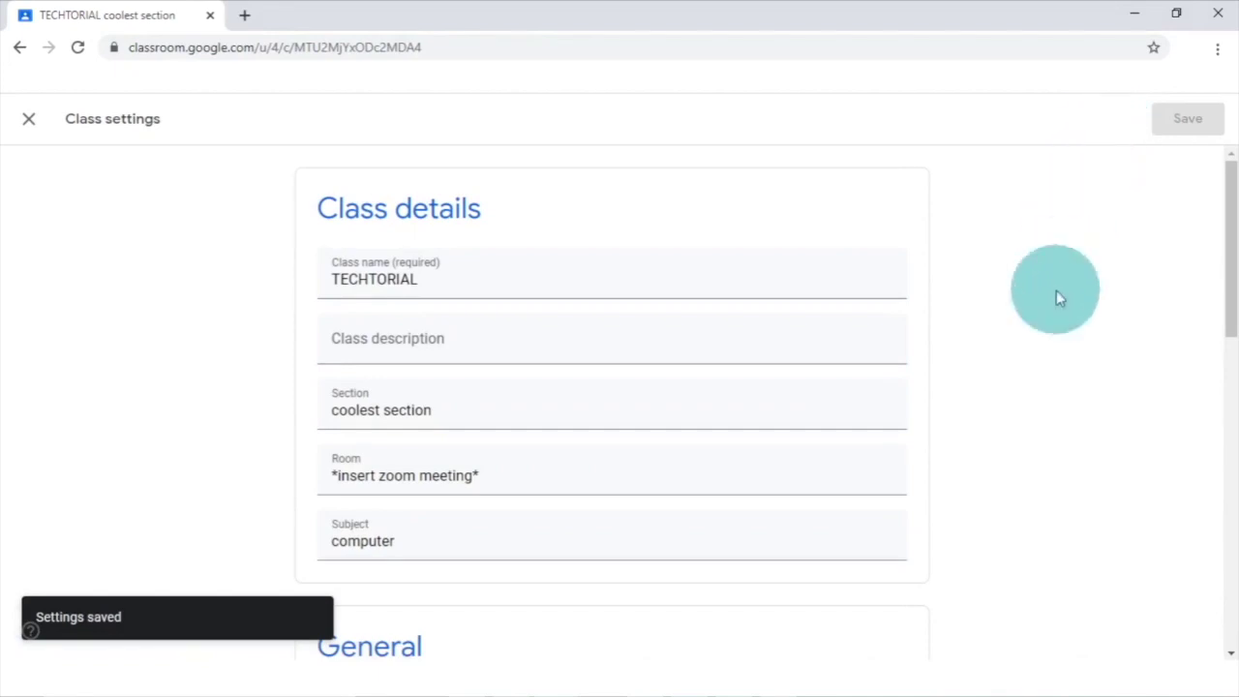
{"action": "scroll", "coordinate": [1057, 298], "scroll_direction": "down", "scroll_amount": 1}
{"action": "scroll", "coordinate": [1056, 295], "scroll_direction": "down", "scroll_amount": 4}
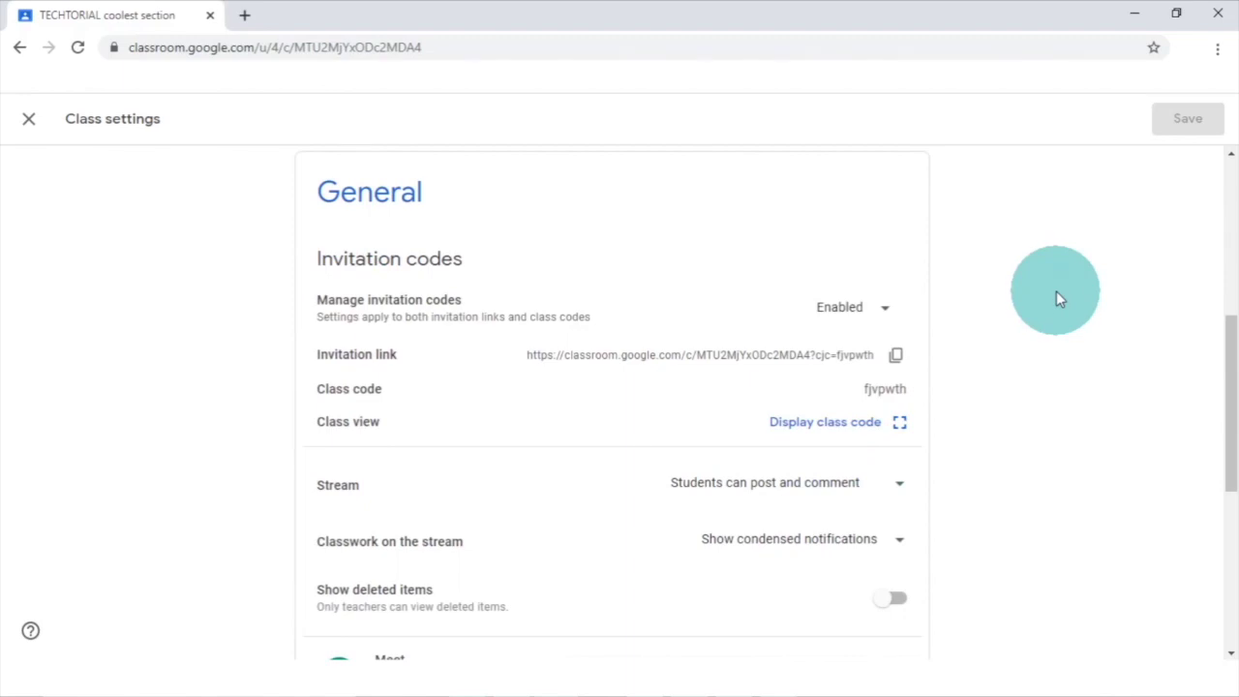
{"action": "left_click", "coordinate": [842, 489]}
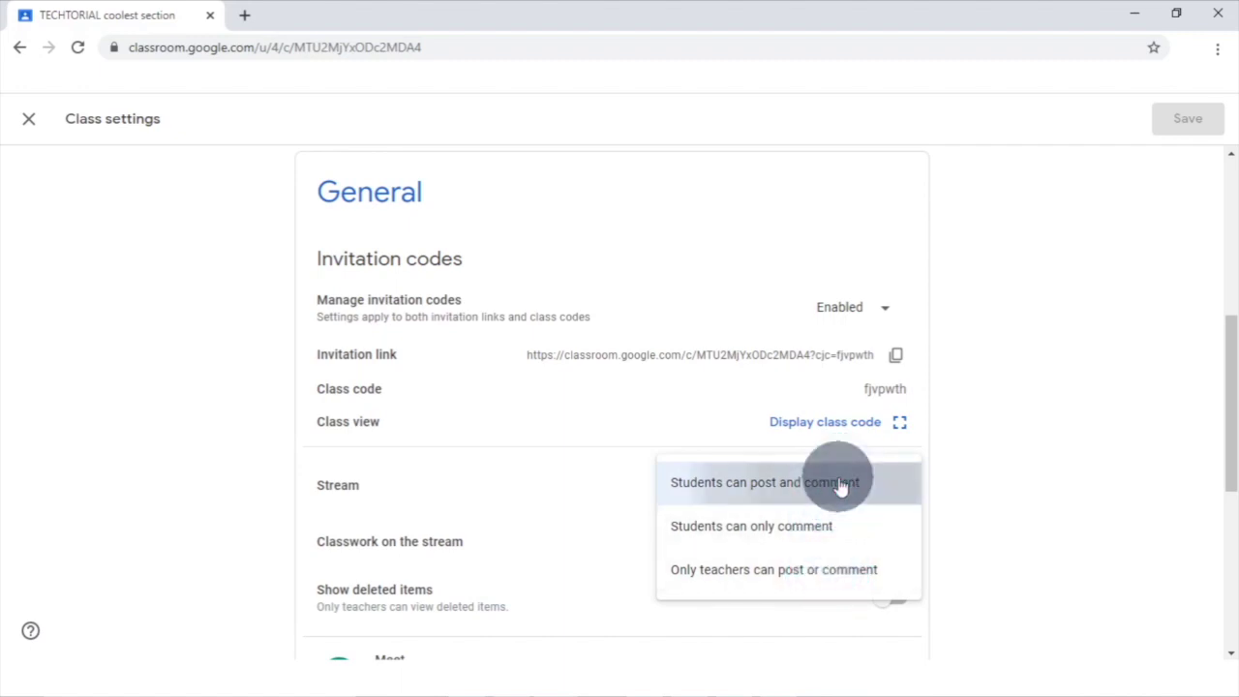
{"action": "left_click", "coordinate": [842, 489]}
{"action": "left_click", "coordinate": [842, 538]}
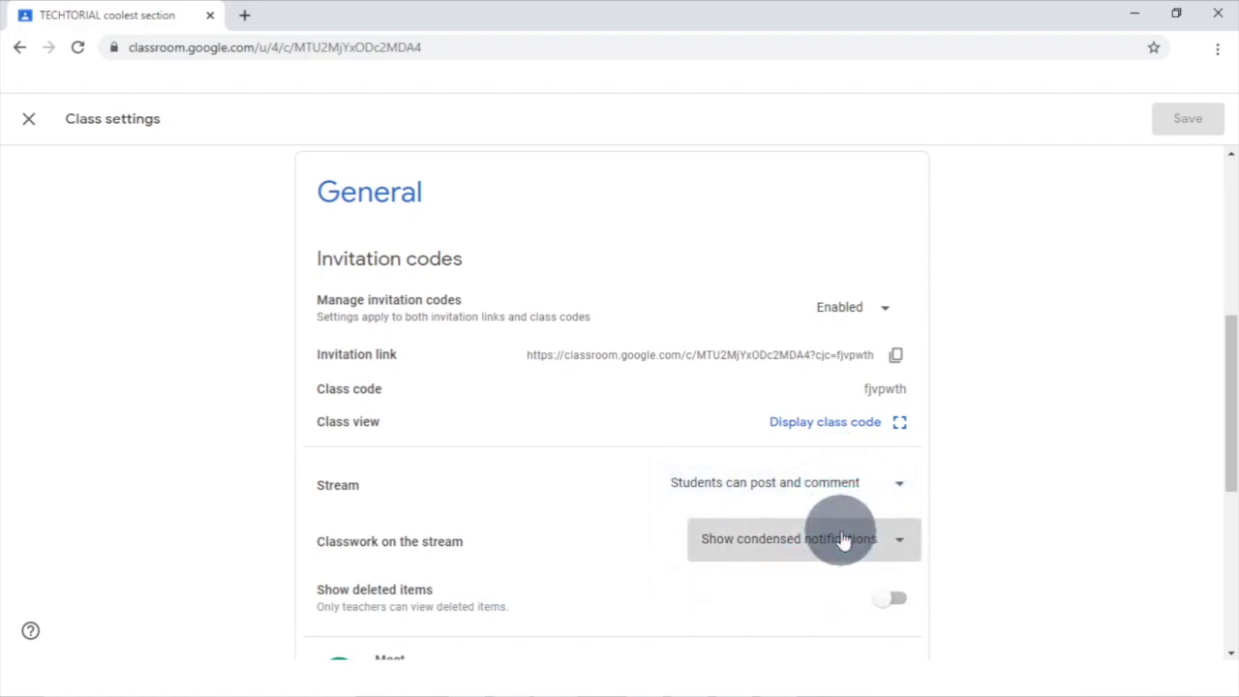